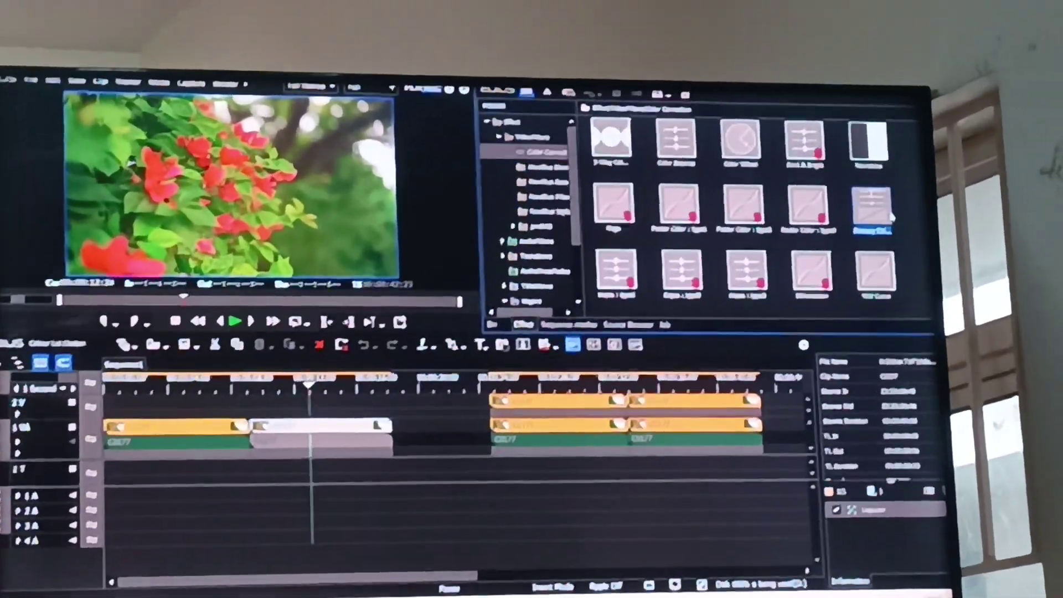
- Apply Primary Color Correction from the Effect palette to the first timeline clip
{"action": "left_click", "coordinate": [985, 212]}
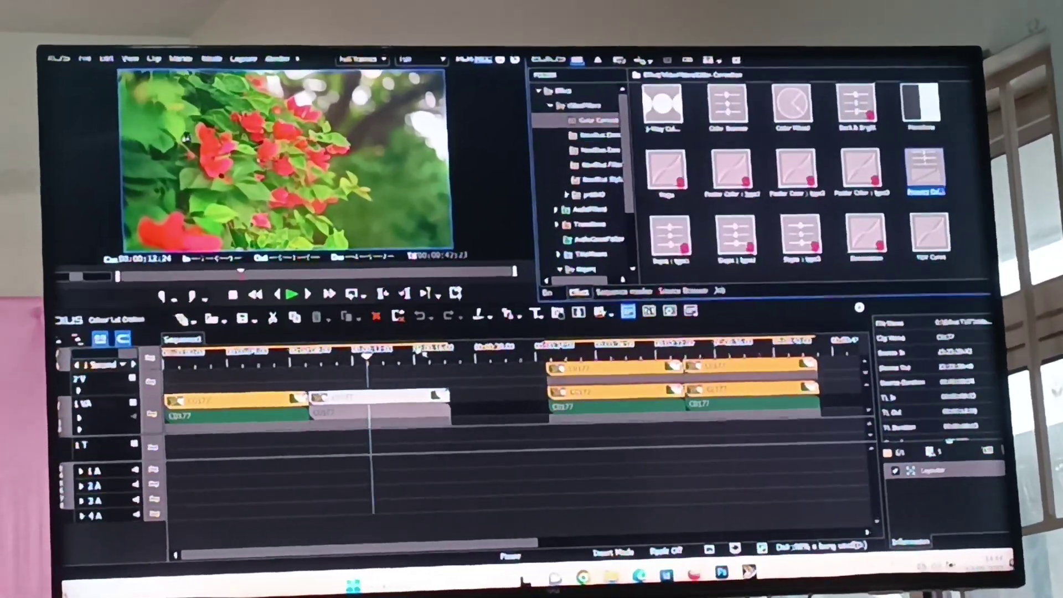
{"action": "left_click_drag", "start_coordinate": [374, 397], "coordinate": [428, 407]}
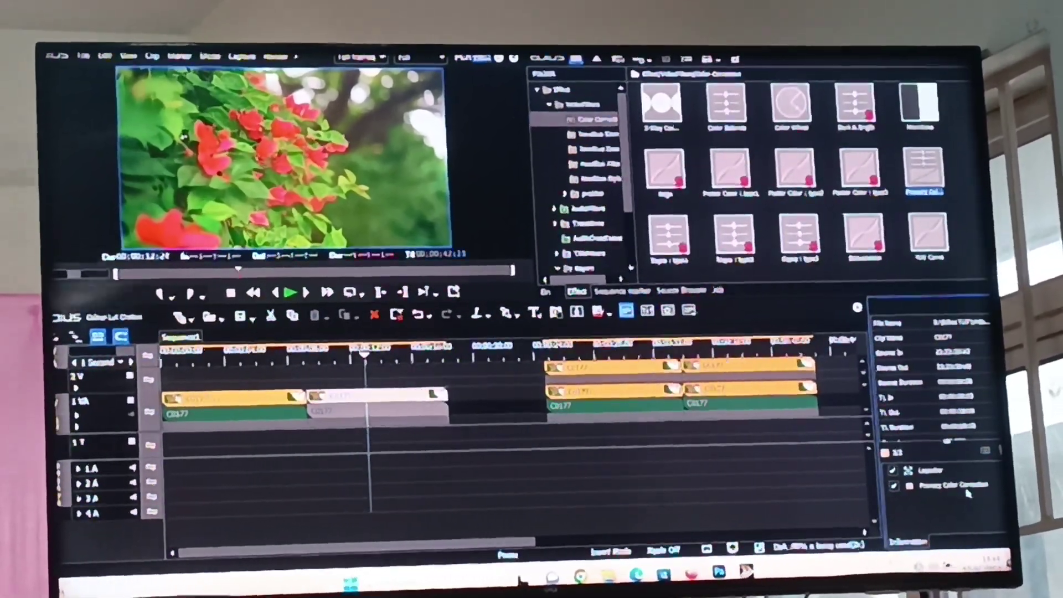
- Open the correction settings and try destination color spaces, including Blackmagic Design
{"action": "double_click", "coordinate": [966, 493]}
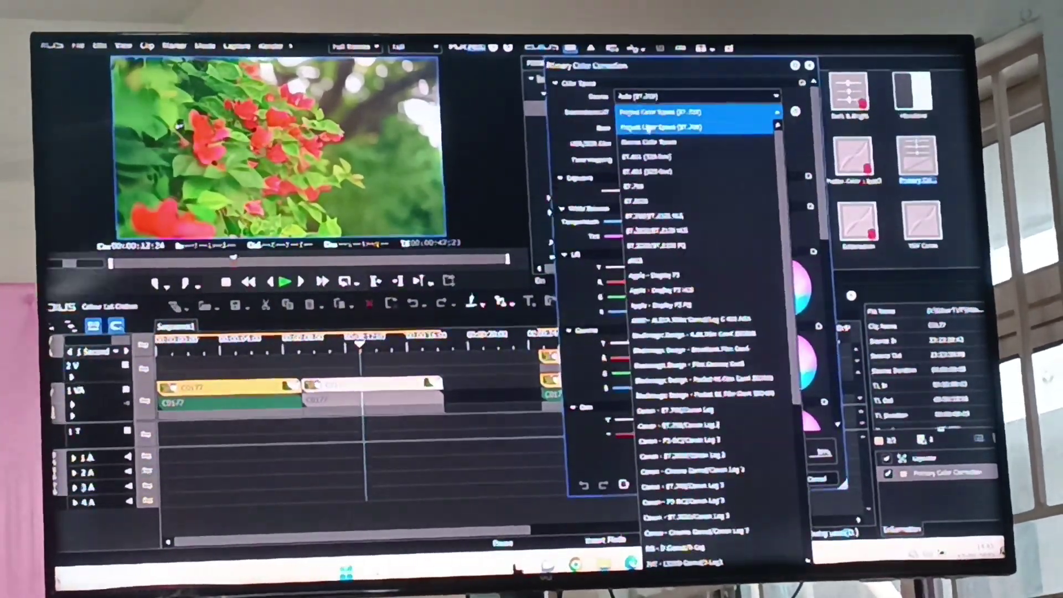
{"action": "left_click", "coordinate": [669, 337]}
{"action": "left_click", "coordinate": [694, 113]}
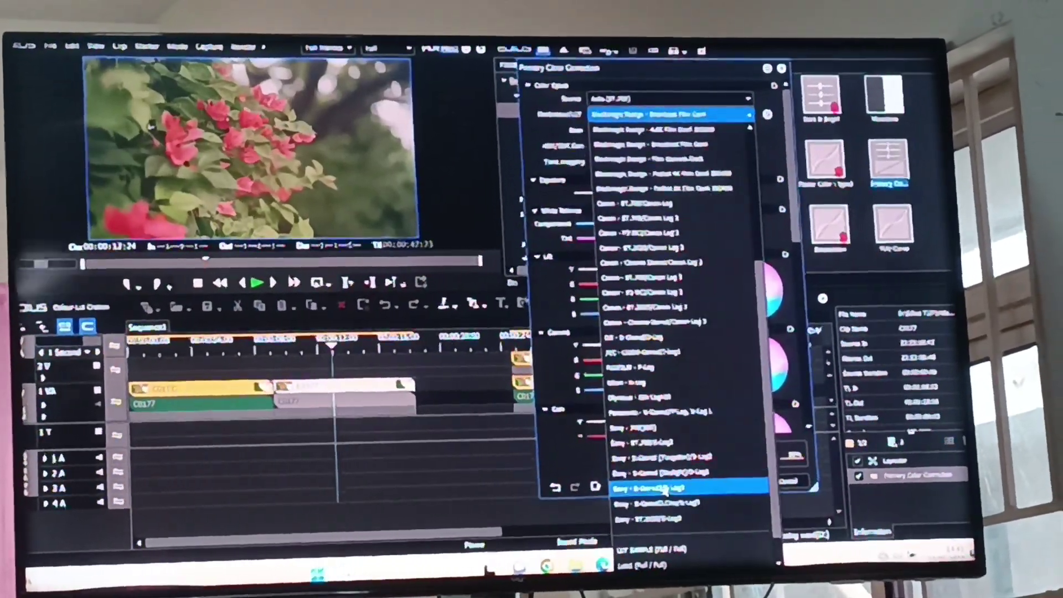
{"action": "left_click", "coordinate": [665, 491]}
- Set the destination to a camera log profile and bring up LUT Settings
{"action": "left_click", "coordinate": [669, 113]}
{"action": "left_click", "coordinate": [657, 336]}
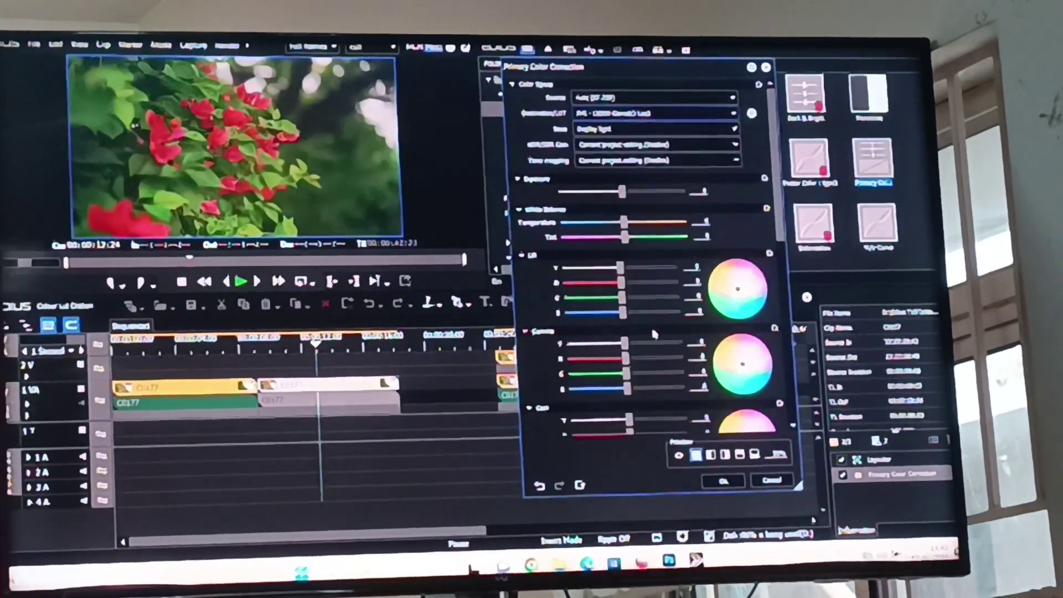
{"action": "left_click", "coordinate": [657, 114]}
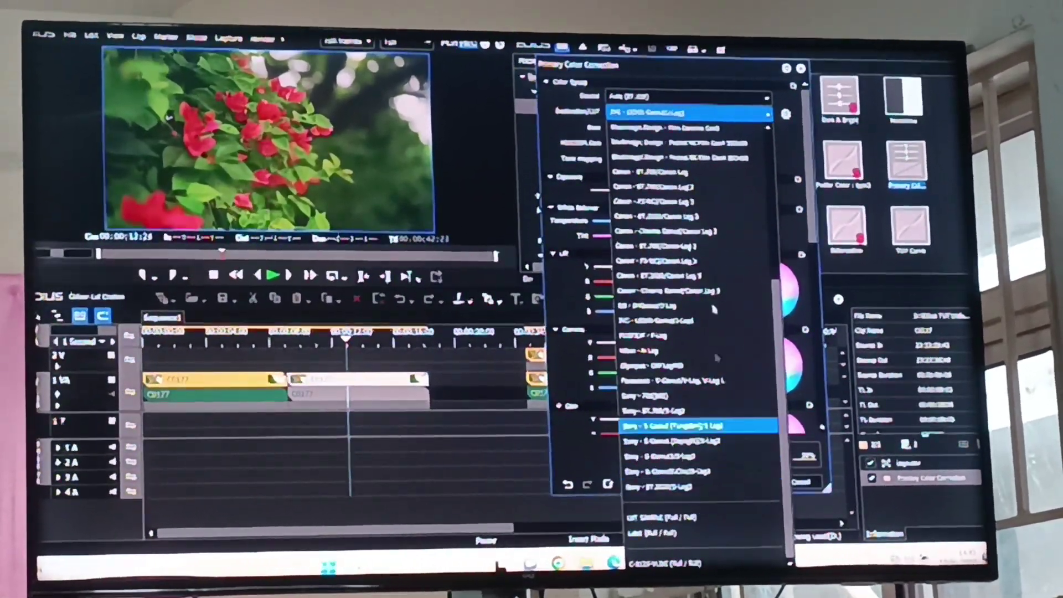
{"action": "left_click", "coordinate": [725, 485]}
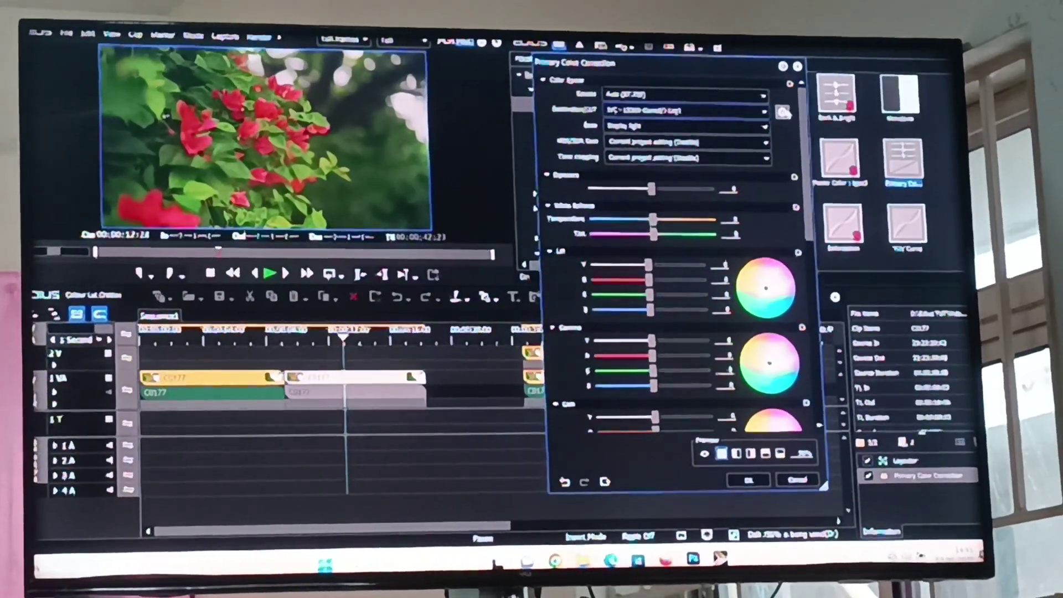
{"action": "left_click", "coordinate": [784, 110]}
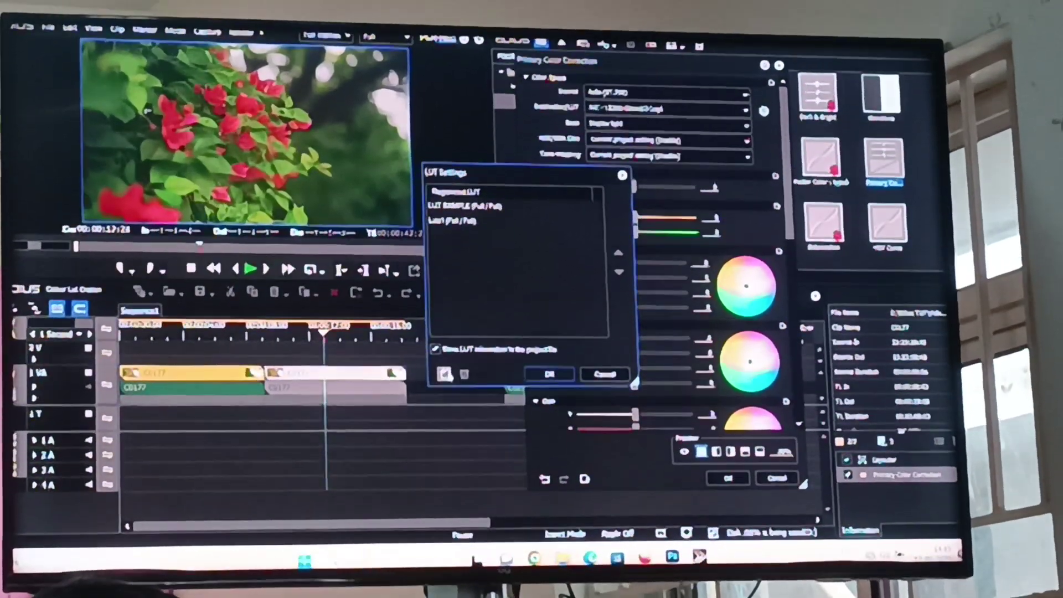
- Add the custom LUT file from its Desktop folder
{"action": "left_click", "coordinate": [444, 374]}
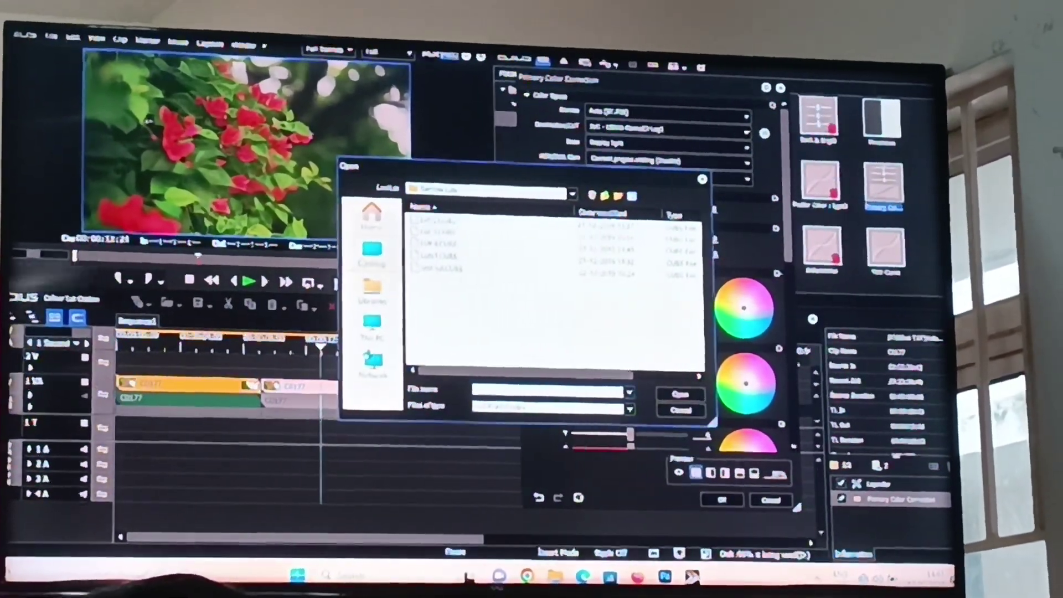
{"action": "left_click", "coordinate": [371, 251]}
{"action": "scroll", "coordinate": [553, 282], "scroll_direction": "down", "scroll_amount": 3}
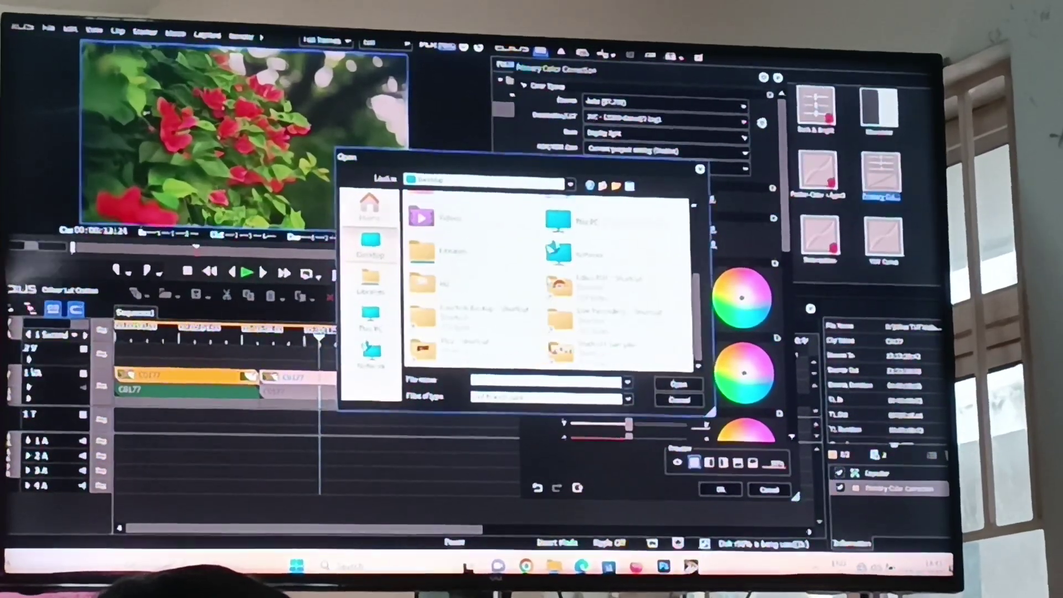
{"action": "double_click", "coordinate": [555, 249]}
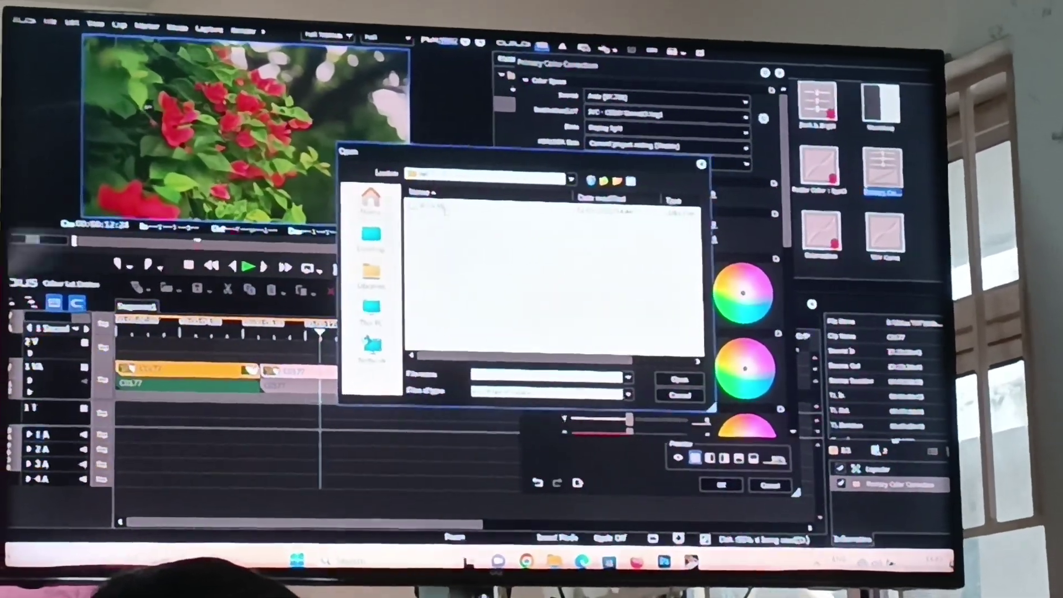
{"action": "left_click", "coordinate": [449, 209]}
{"action": "left_click", "coordinate": [705, 398]}
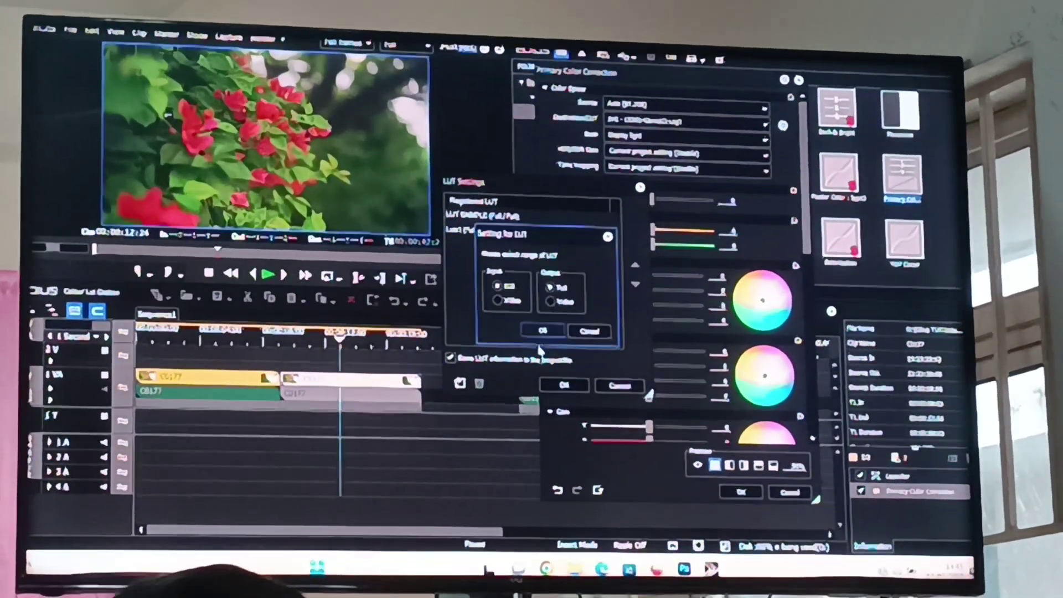
- Register the new LUT with Full input and Full output range
{"action": "left_click", "coordinate": [543, 339]}
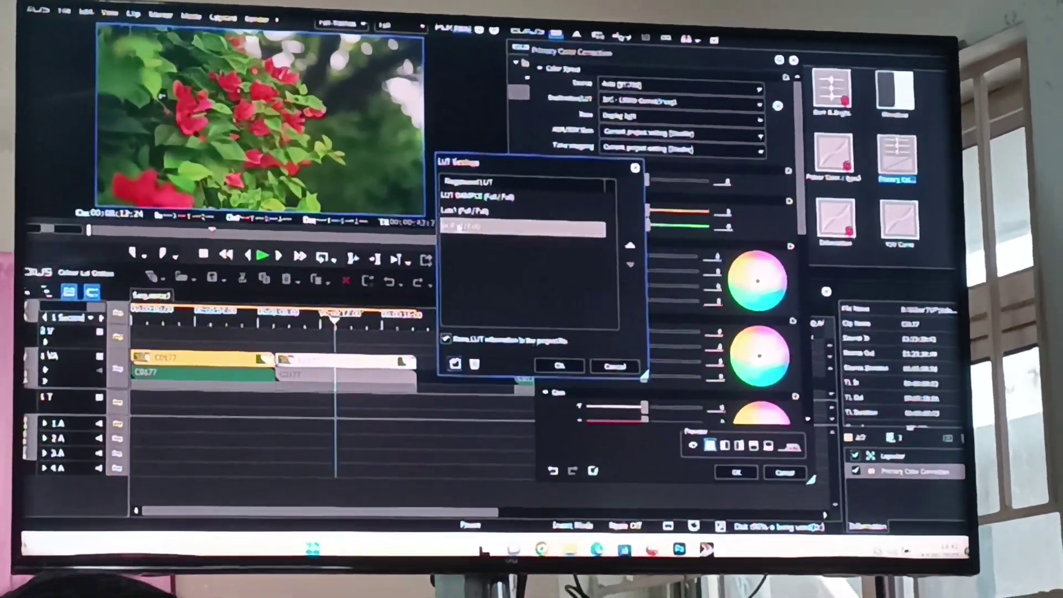
{"action": "left_click", "coordinate": [466, 239]}
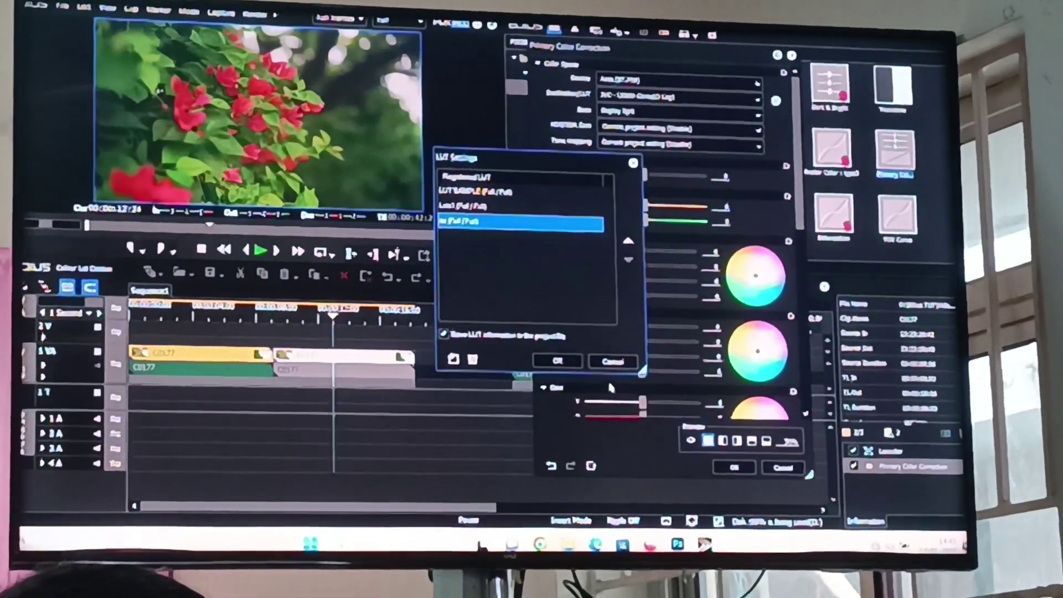
{"action": "left_click", "coordinate": [558, 364]}
{"action": "left_click", "coordinate": [650, 104]}
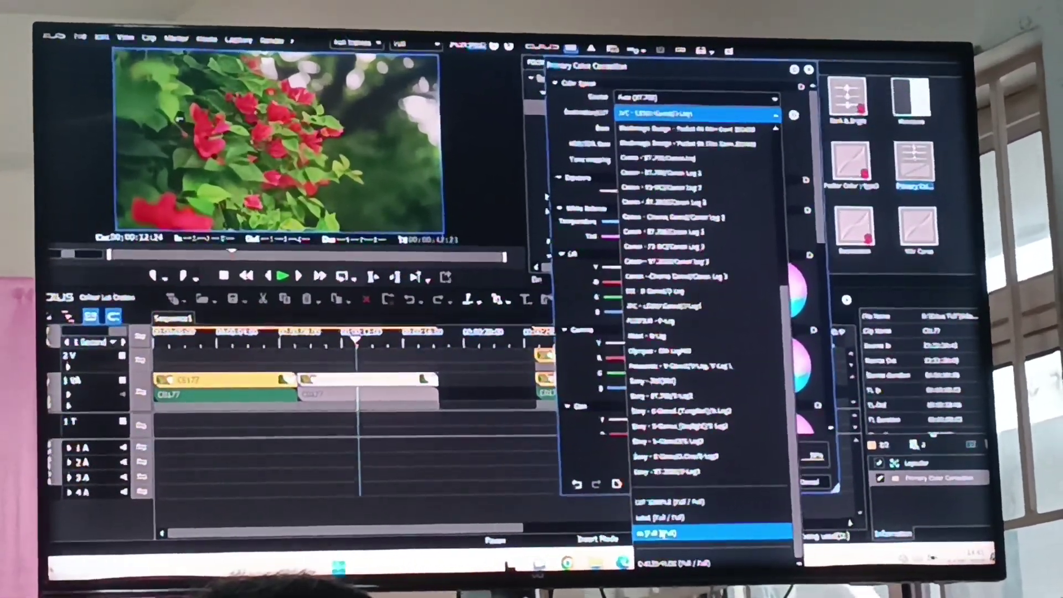
- Choose the newly registered LUT at the bottom of the Destination/LUT list
{"action": "left_click", "coordinate": [665, 534]}
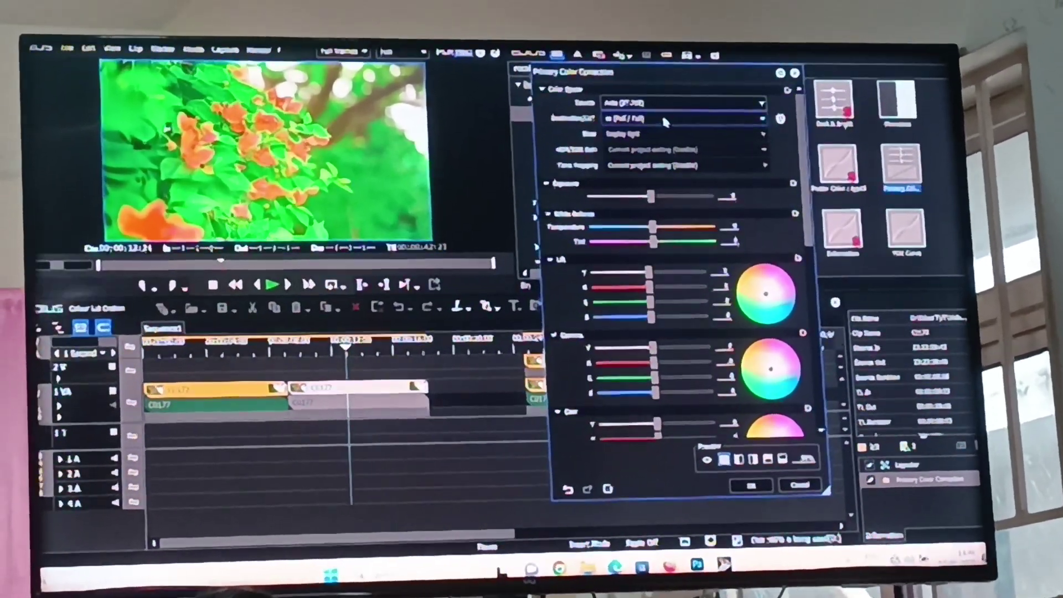
- Accept the correction and save it as a user preset in the custom effects folder
{"action": "left_click", "coordinate": [752, 486]}
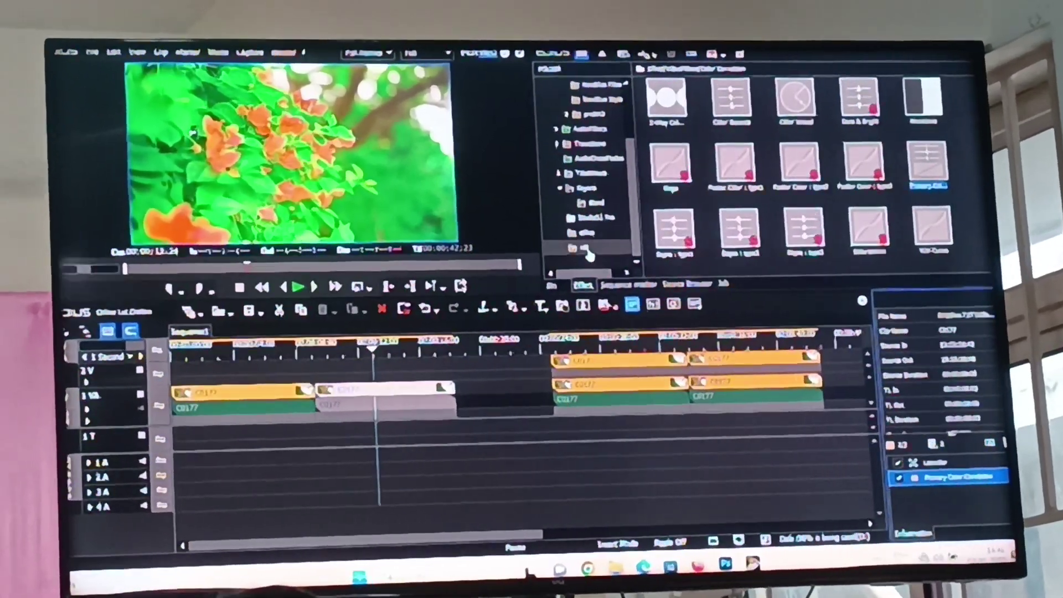
{"action": "left_click", "coordinate": [577, 247]}
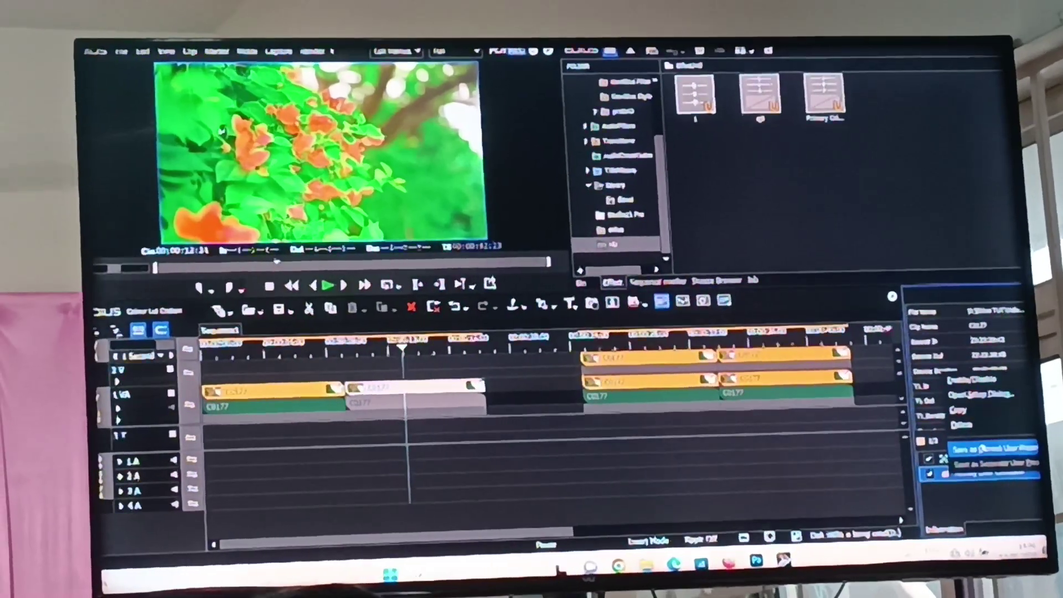
{"action": "left_click", "coordinate": [976, 476]}
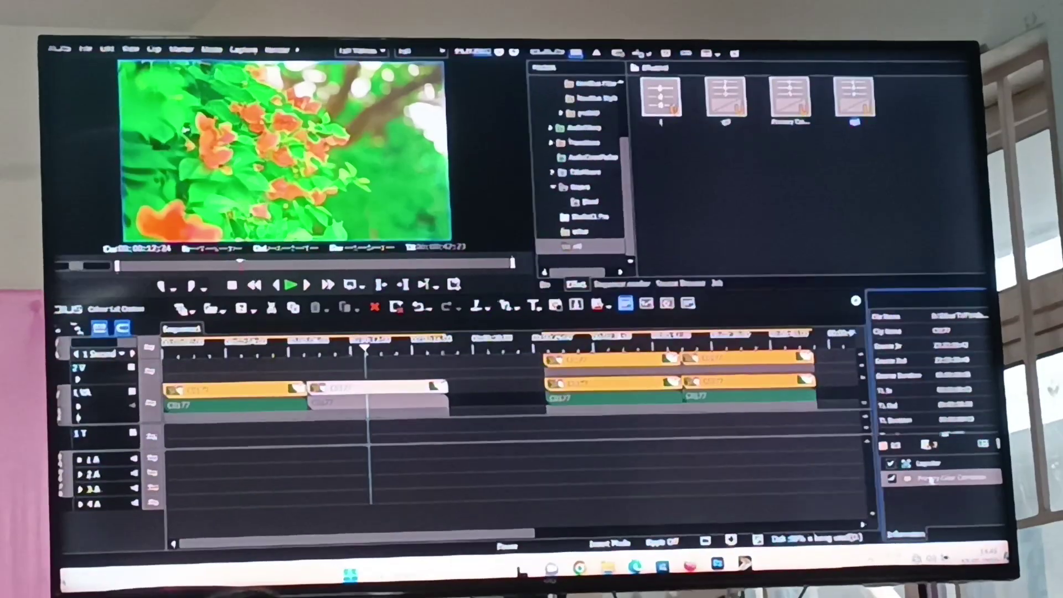
- Change the clip's Destination/LUT to another registered LUT and accept the change
{"action": "double_click", "coordinate": [939, 487]}
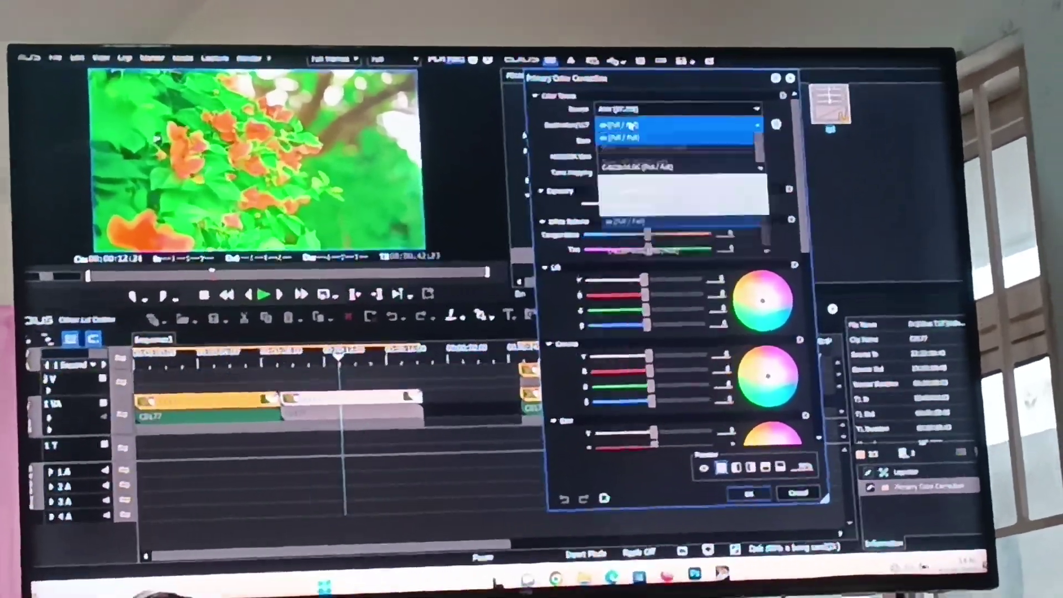
{"action": "left_click", "coordinate": [682, 148]}
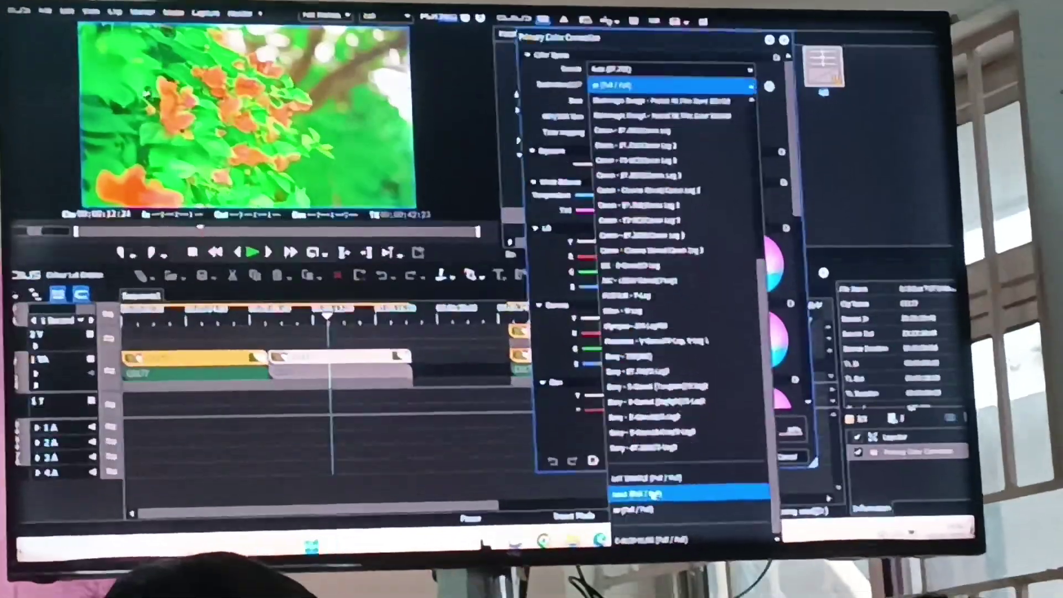
{"action": "left_click", "coordinate": [653, 494]}
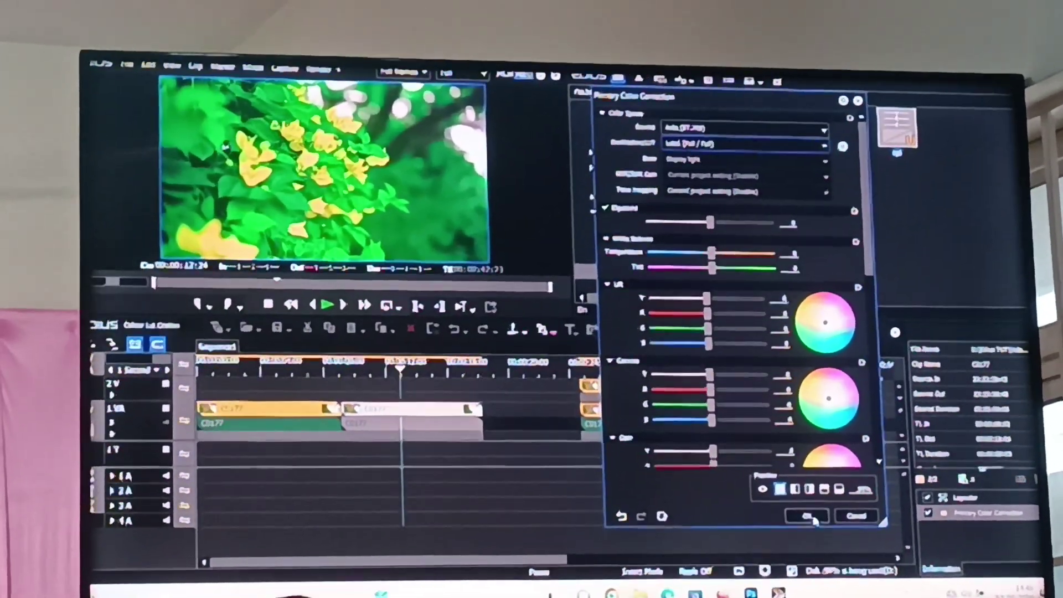
{"action": "left_click", "coordinate": [810, 508]}
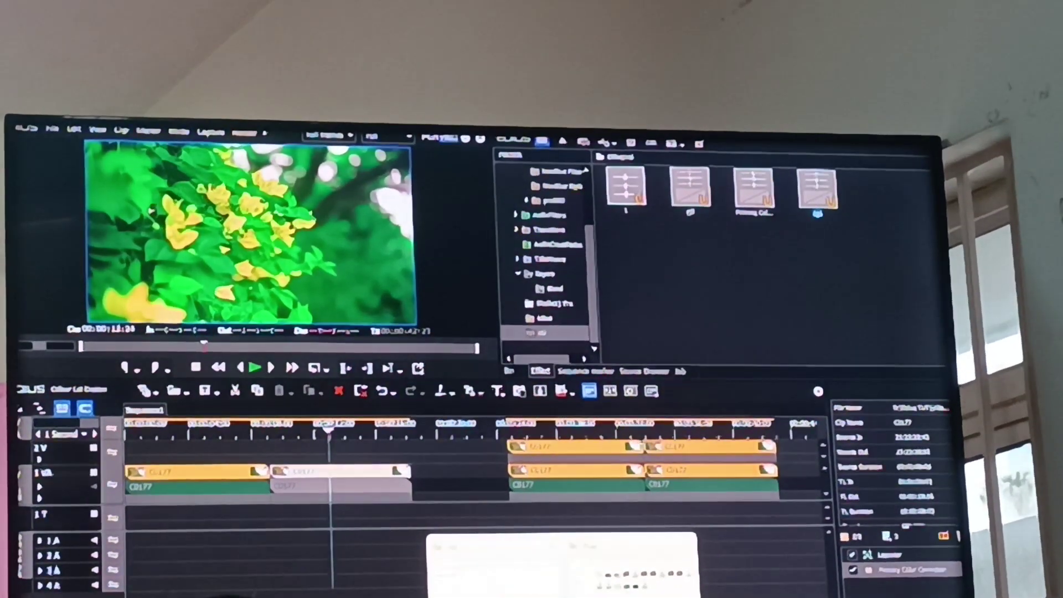
- Go up one level to the Desktop folder in File Explorer
{"action": "key", "text": "alt+Up"}
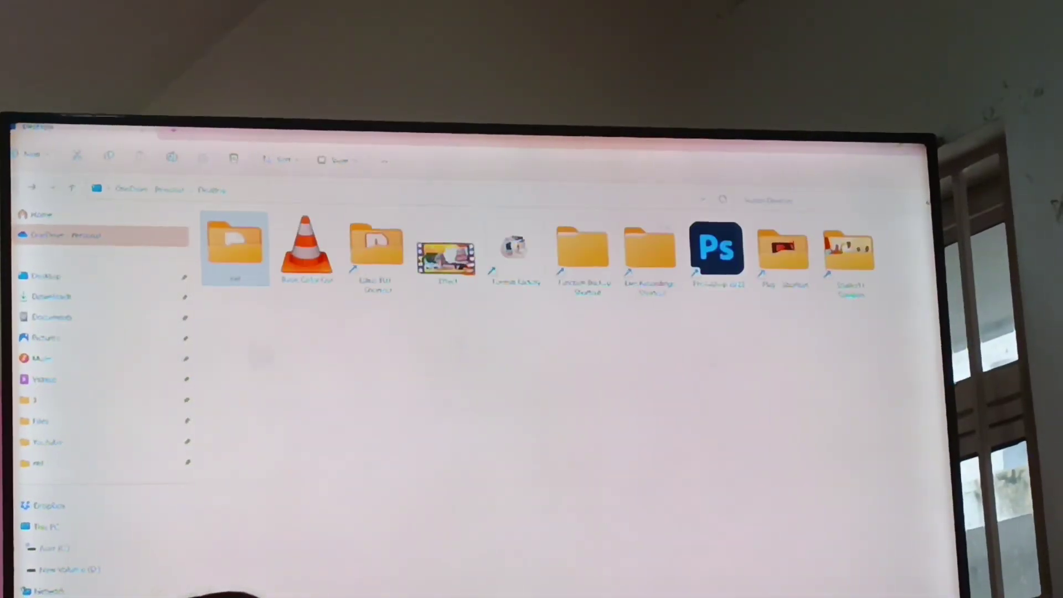